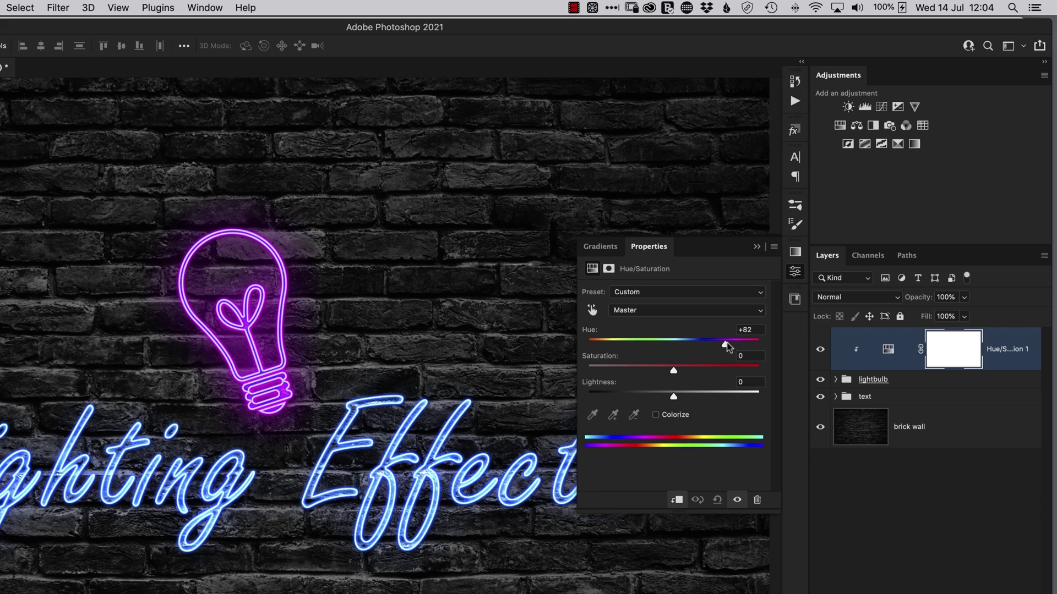
Shift the lightbulb glow's hue from +82 to -149 so it turns yellow
mouse_move(727, 346)
left_mouse_down()
mouse_move(736, 345)
mouse_move(599, 342)
mouse_move(743, 347)
left_mouse_up()
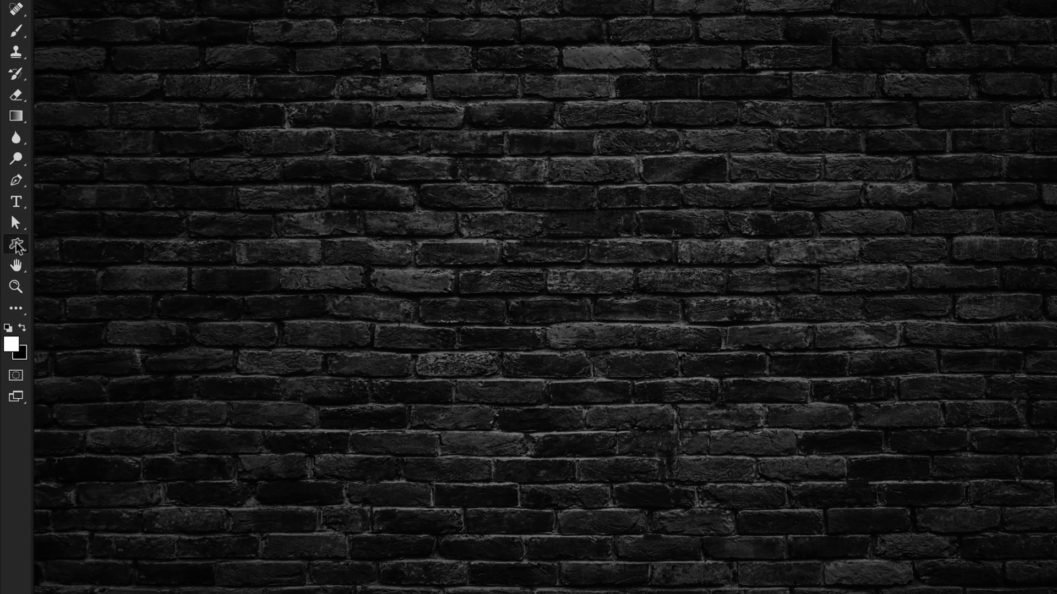
With the Custom Shape Tool, draw the Wild Animals elephant across the wall's upper left
left_click(11, 324)
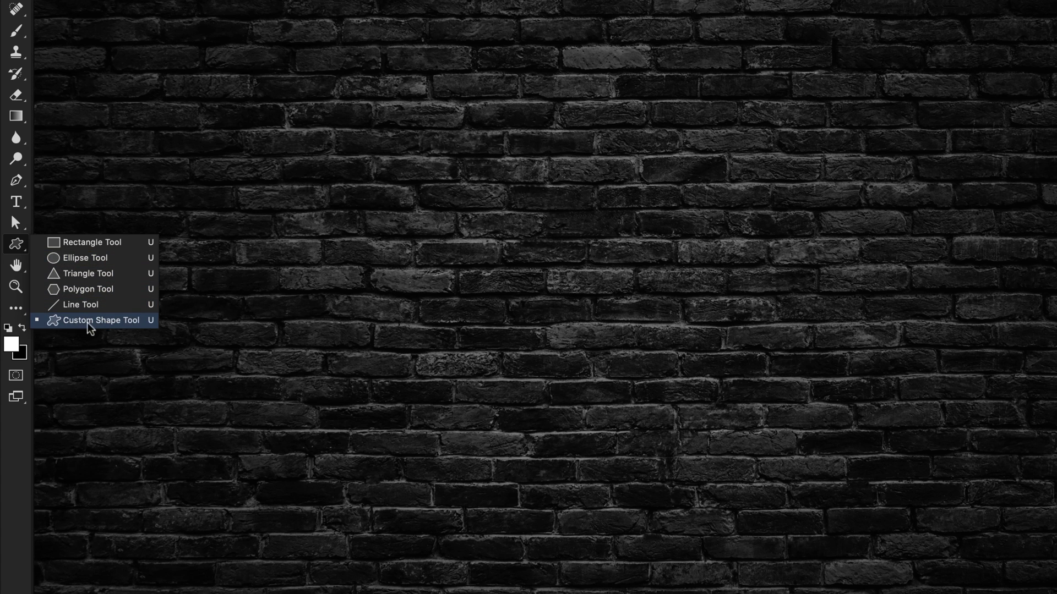
left_click(121, 325)
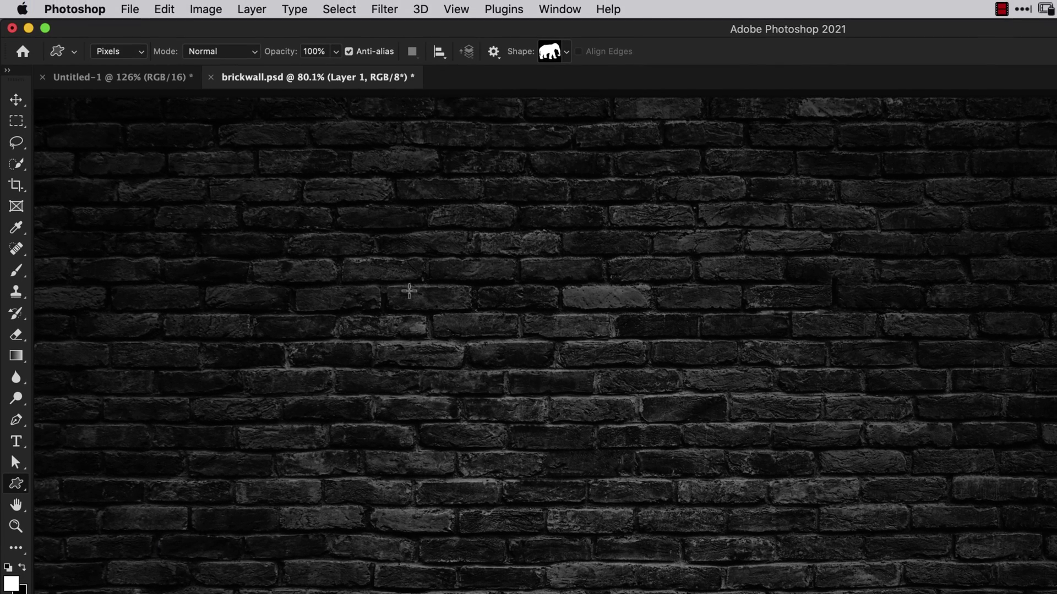
left_click(566, 53)
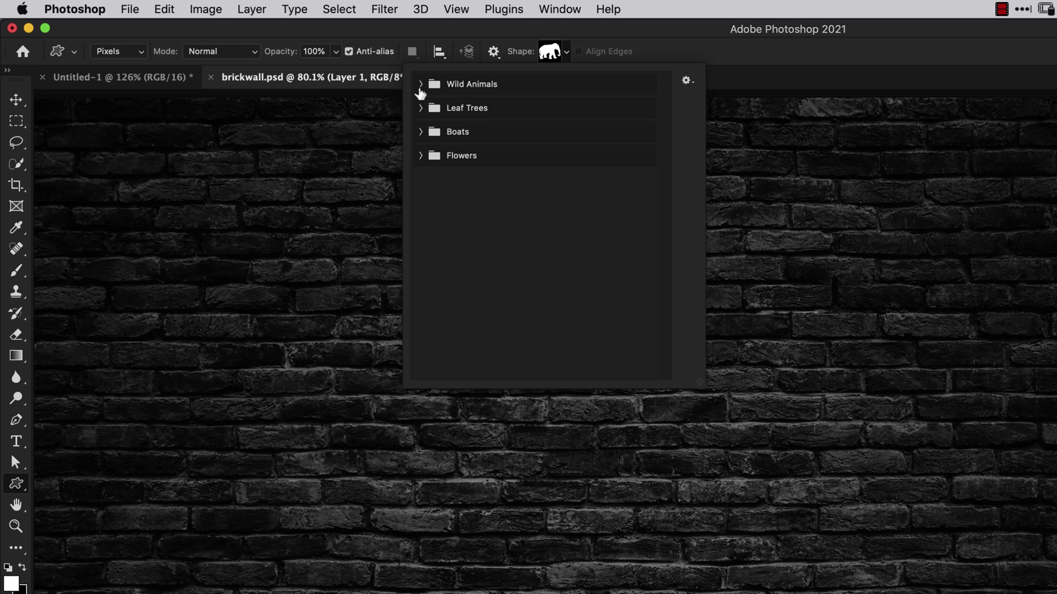
left_click(421, 84)
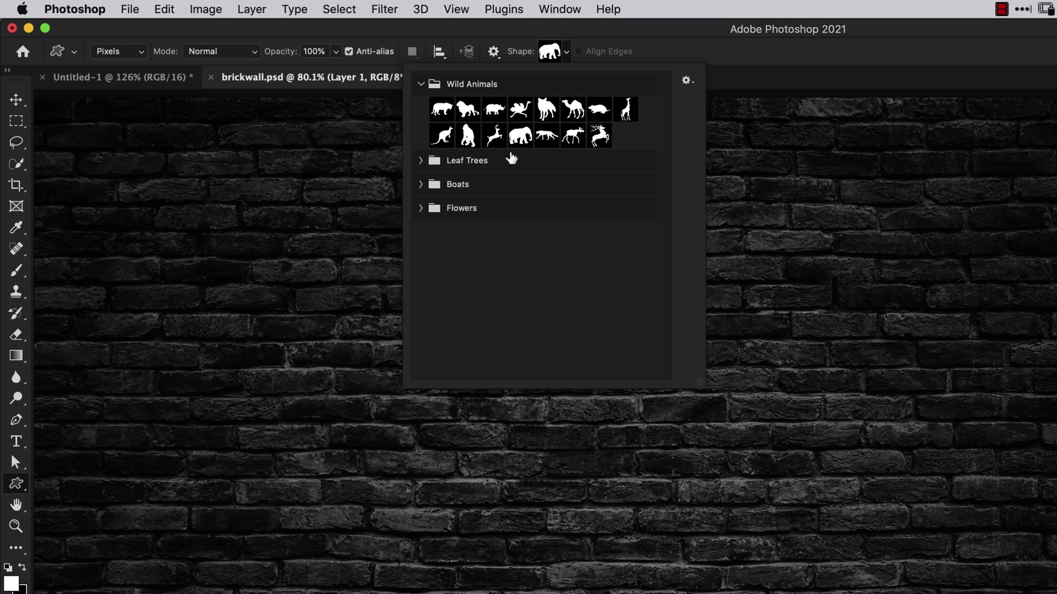
left_click(520, 135)
left_click_drag(165, 193, 406, 427)
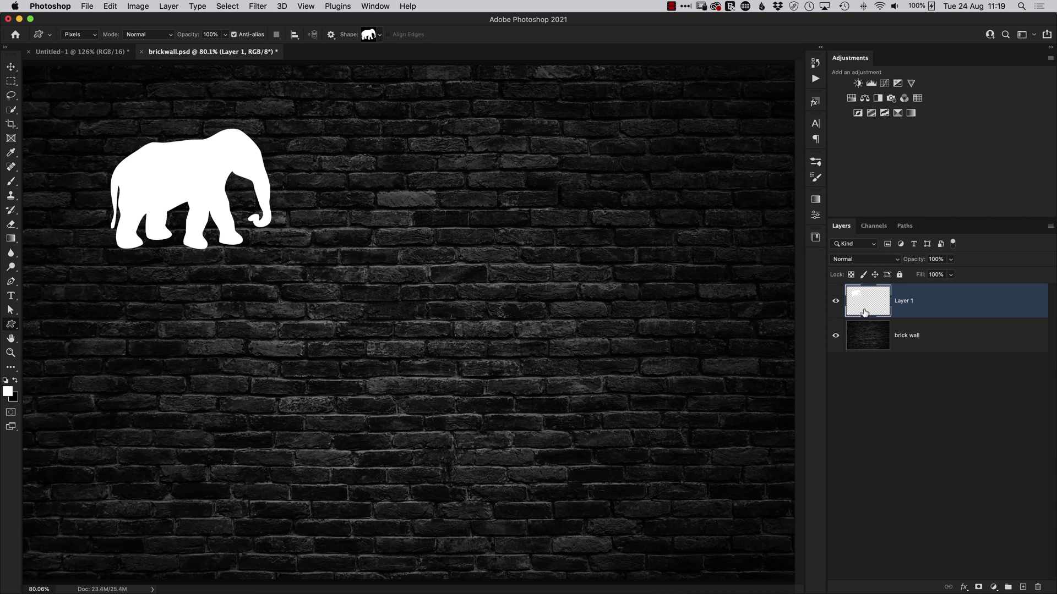
Replace the elephant layer with a new empty layer and show the Shapes panel via Window
key("BackSpace")
left_click(1024, 588)
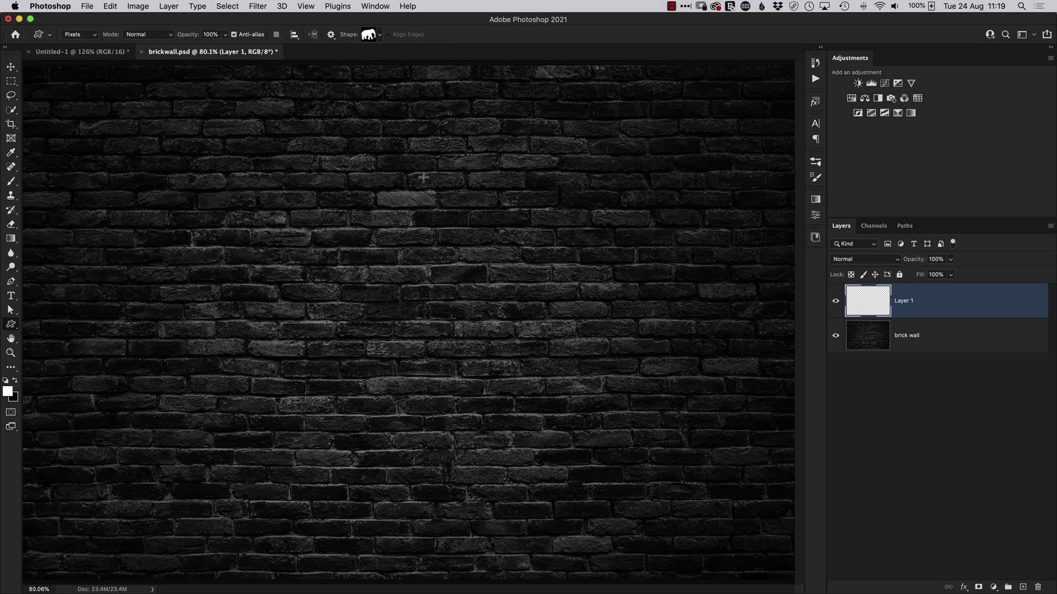
left_click(374, 6)
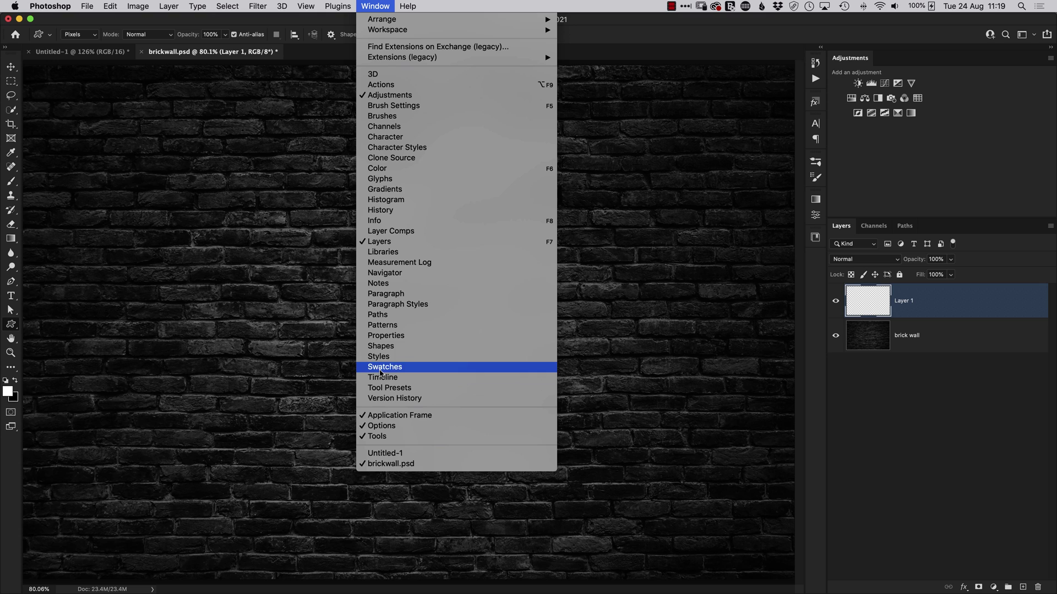
left_click(379, 347)
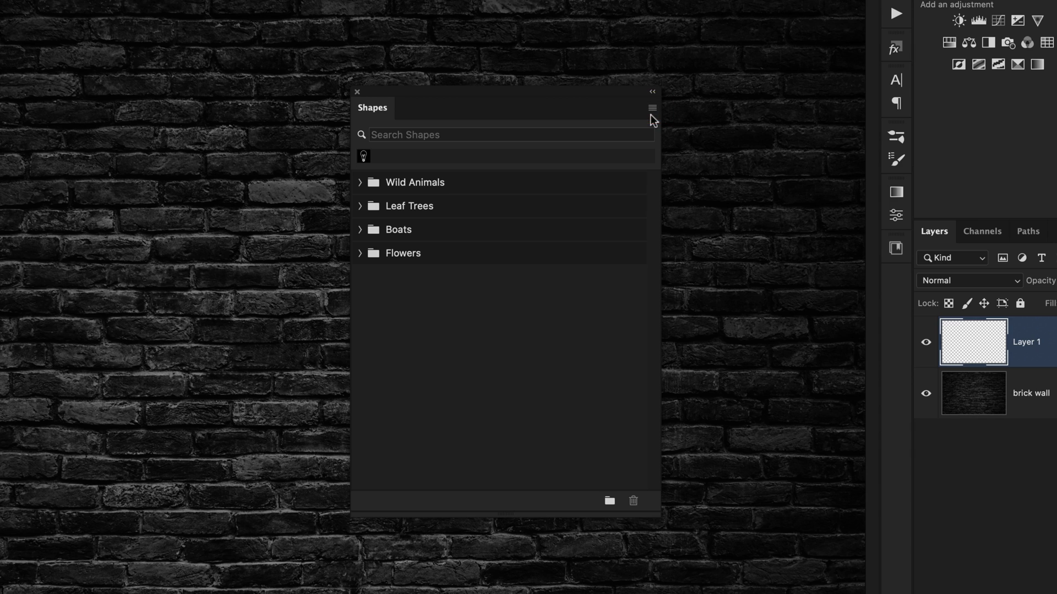
Load Legacy Shapes and More from the Shapes panel menu and briefly expand it to check
left_click(653, 109)
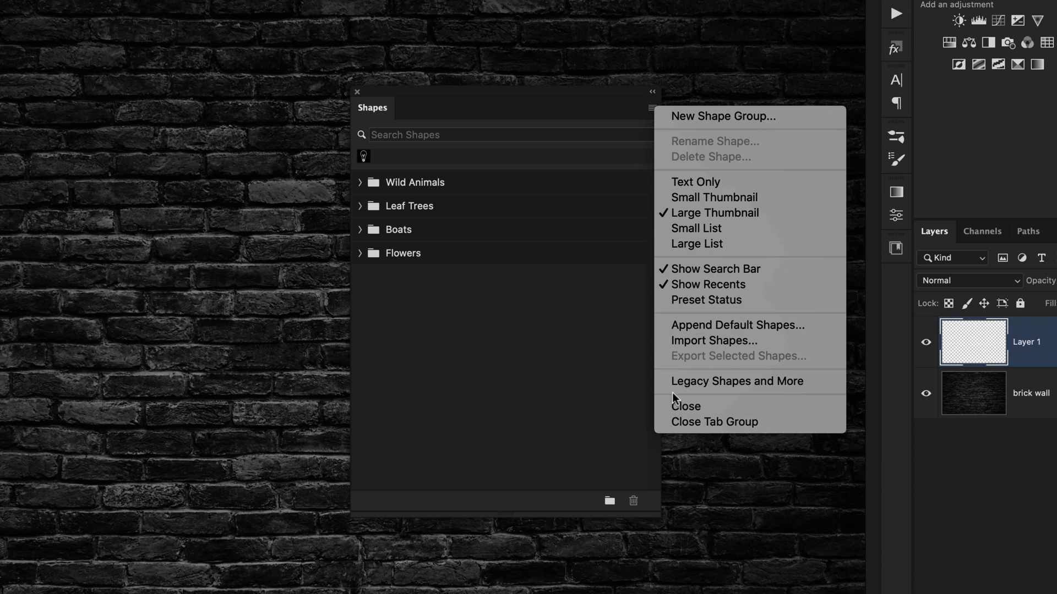
left_click(780, 381)
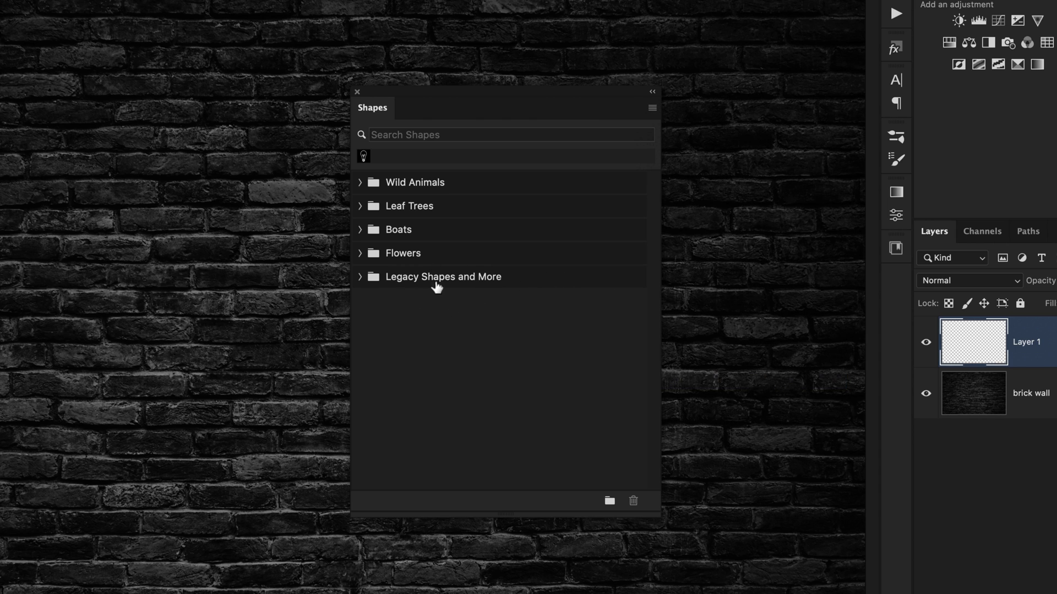
left_click(359, 277)
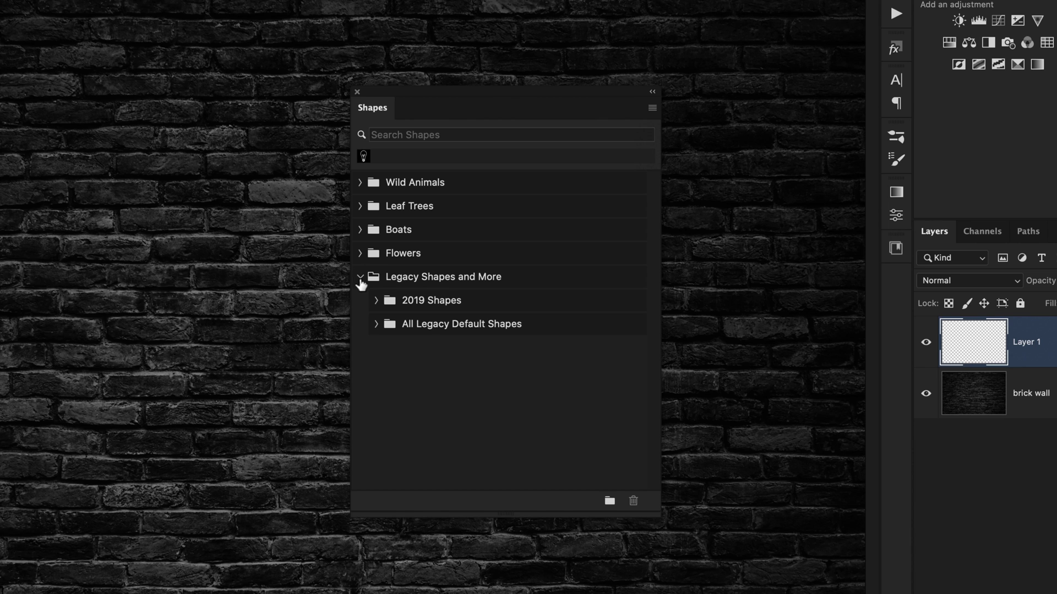
left_click(359, 277)
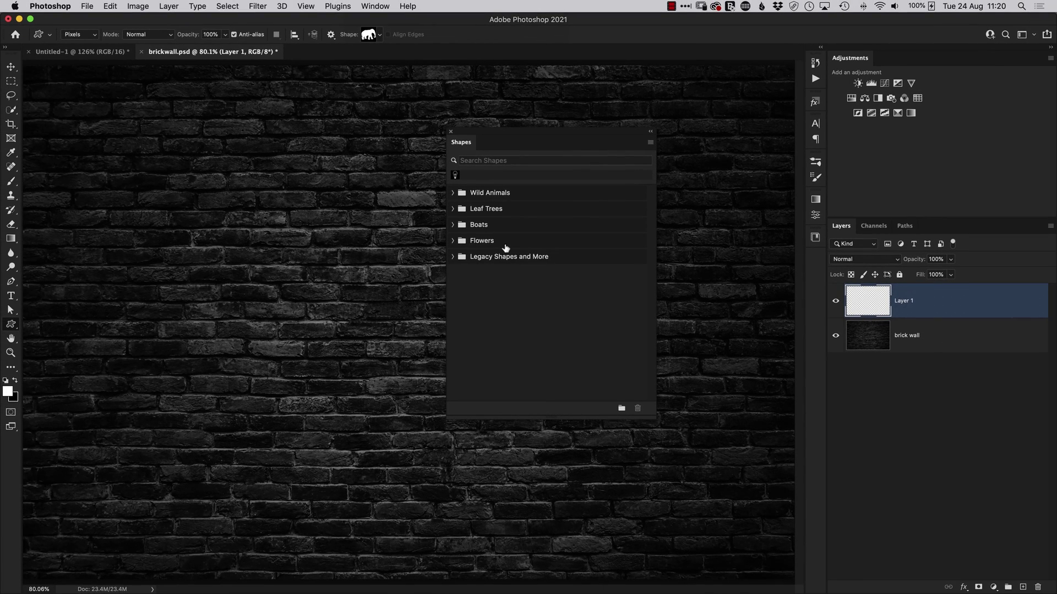
Draw the lightbulb from Legacy Shapes and More > All Legacy Default Shapes > Legacy Default Shapes on the upper left
left_click(380, 37)
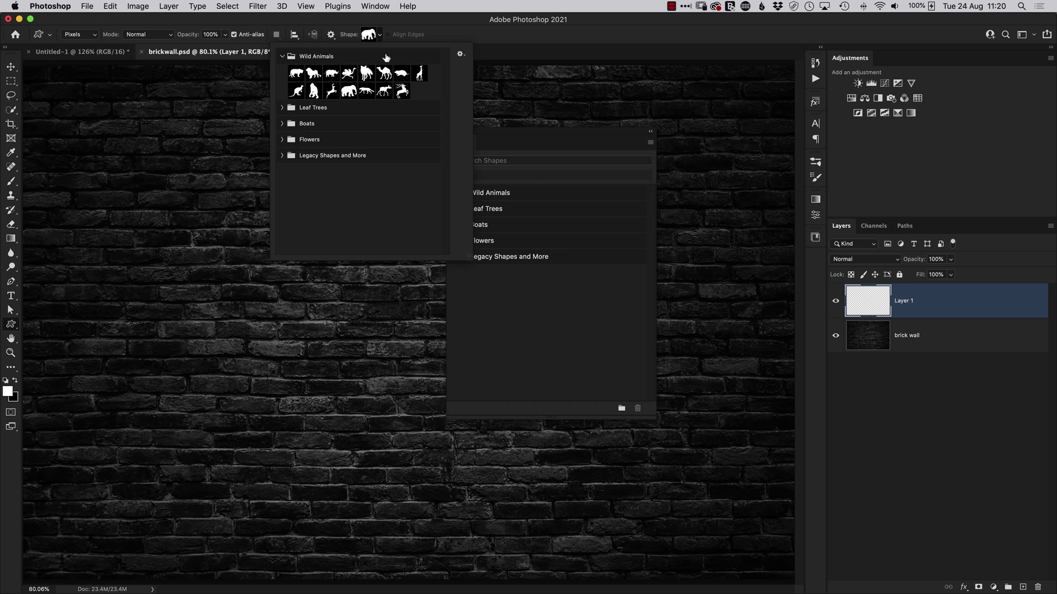
left_click(456, 42)
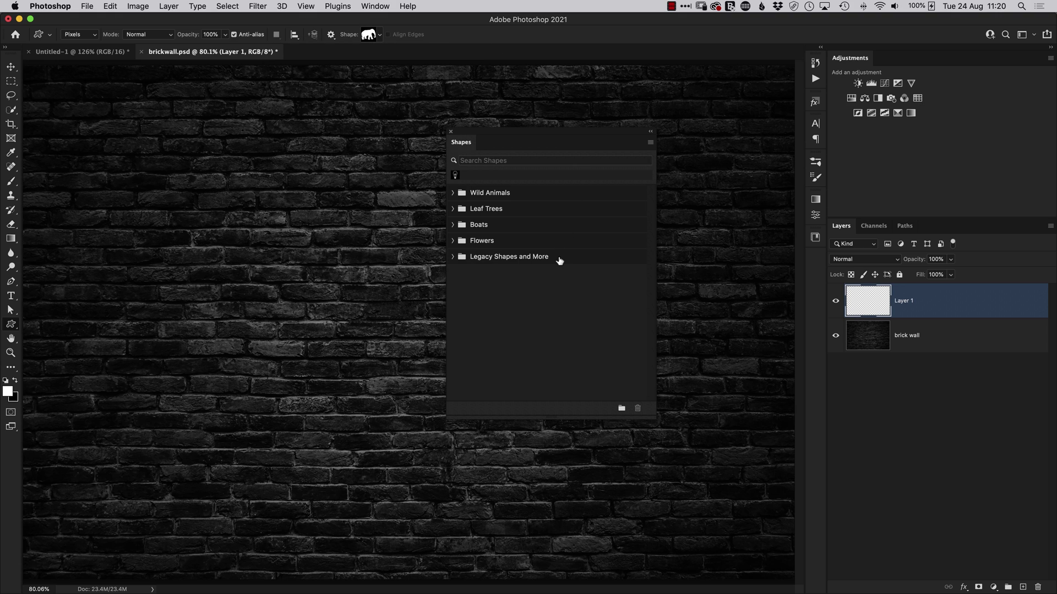
left_click(453, 257)
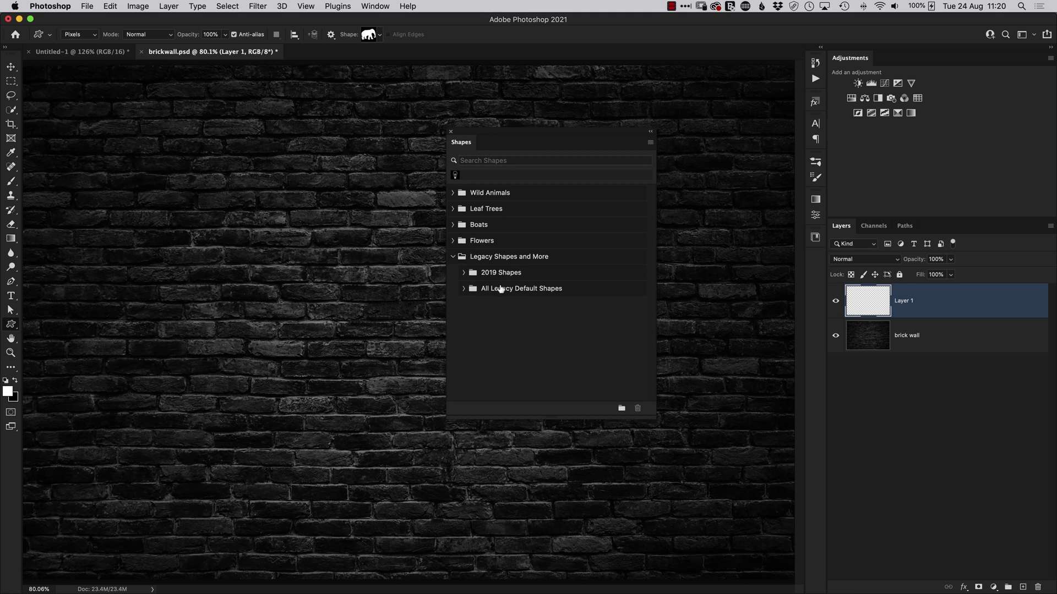
left_click(463, 289)
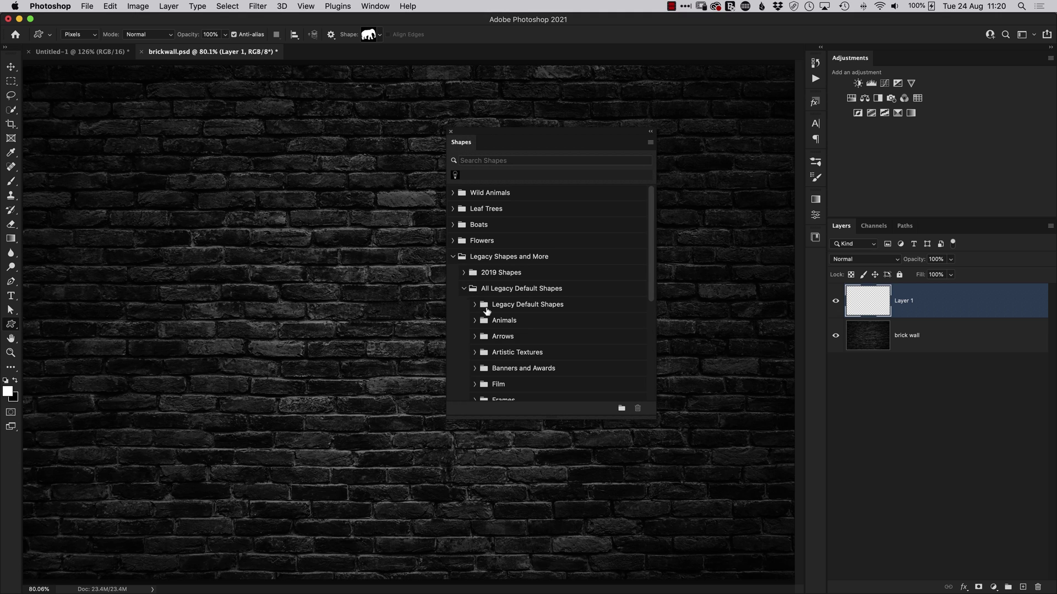
left_click(475, 306)
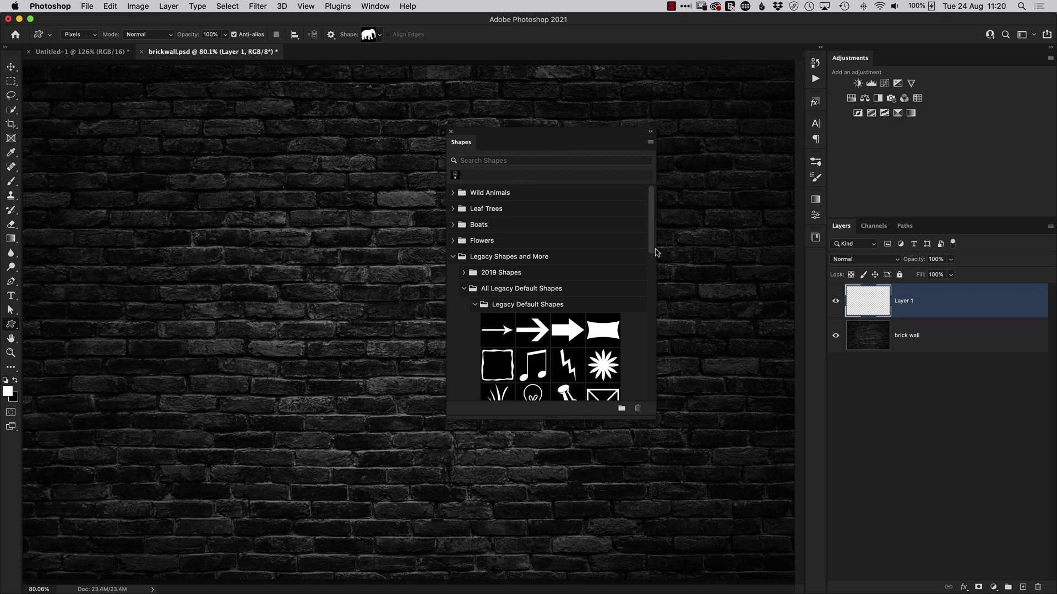
scroll(526, 330, "down", 3)
left_click(533, 304)
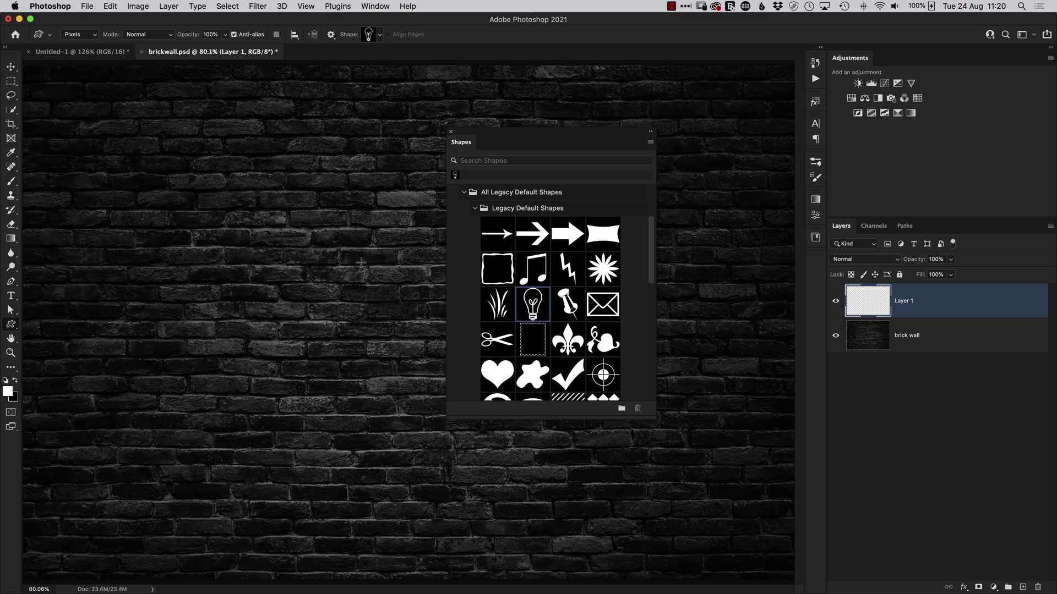
left_click_drag(84, 163, 202, 325)
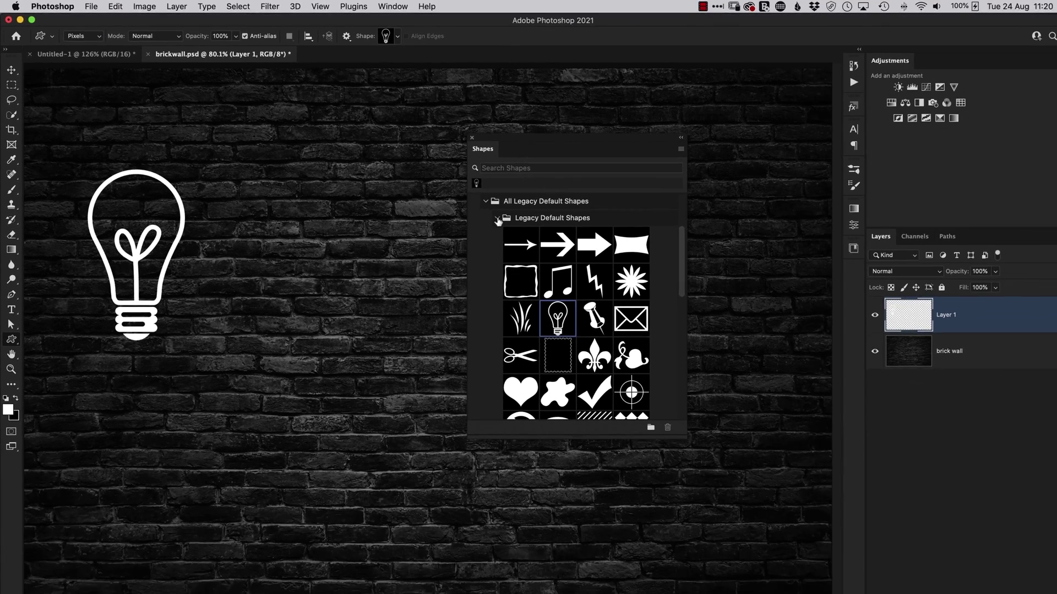
Collapse the legacy shape folders and close the Shapes panel
left_click(497, 219)
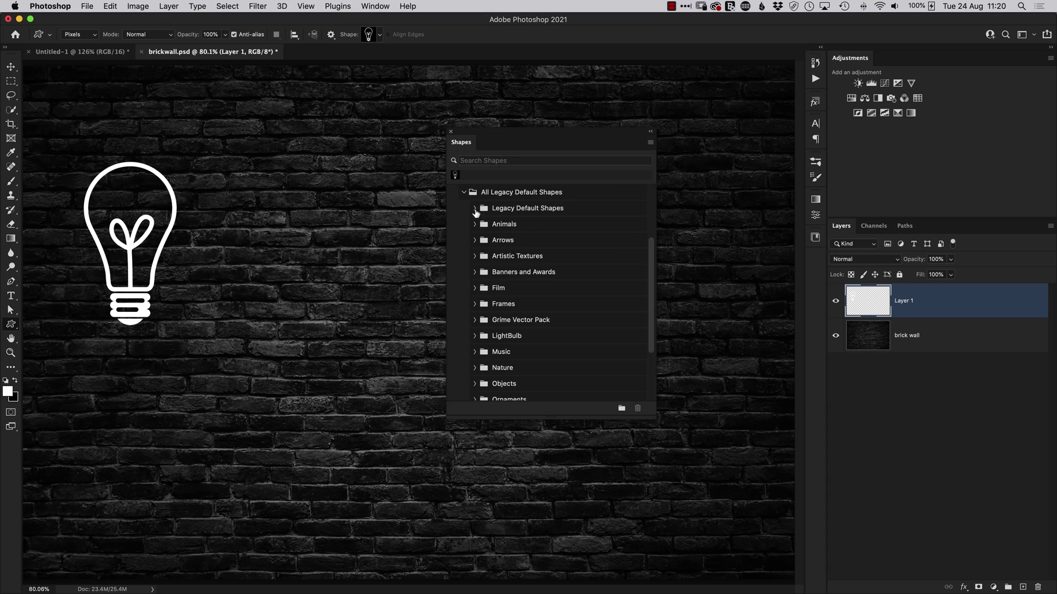
left_click(464, 194)
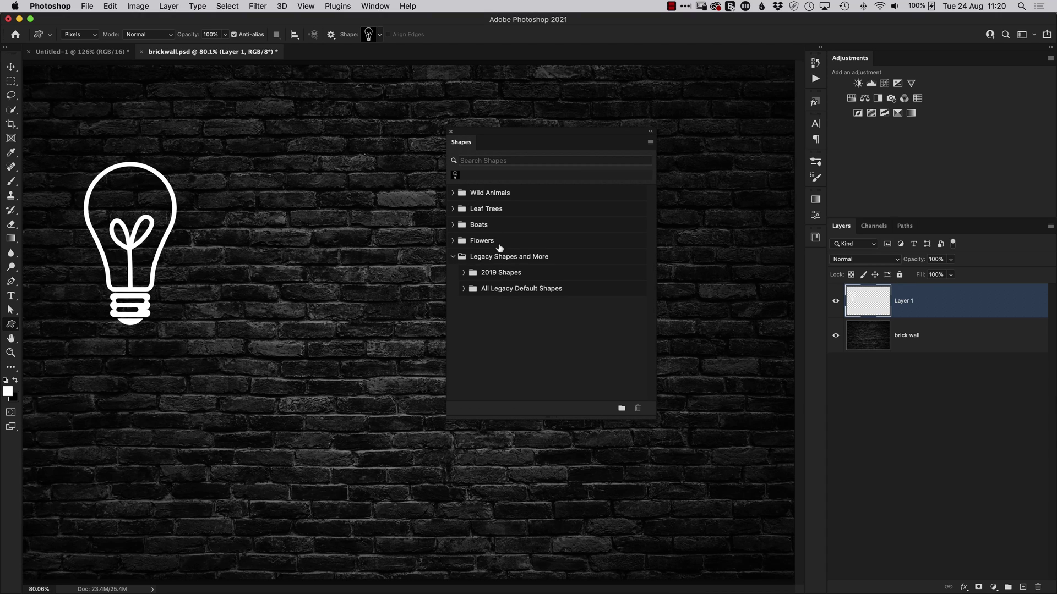
left_click(454, 257)
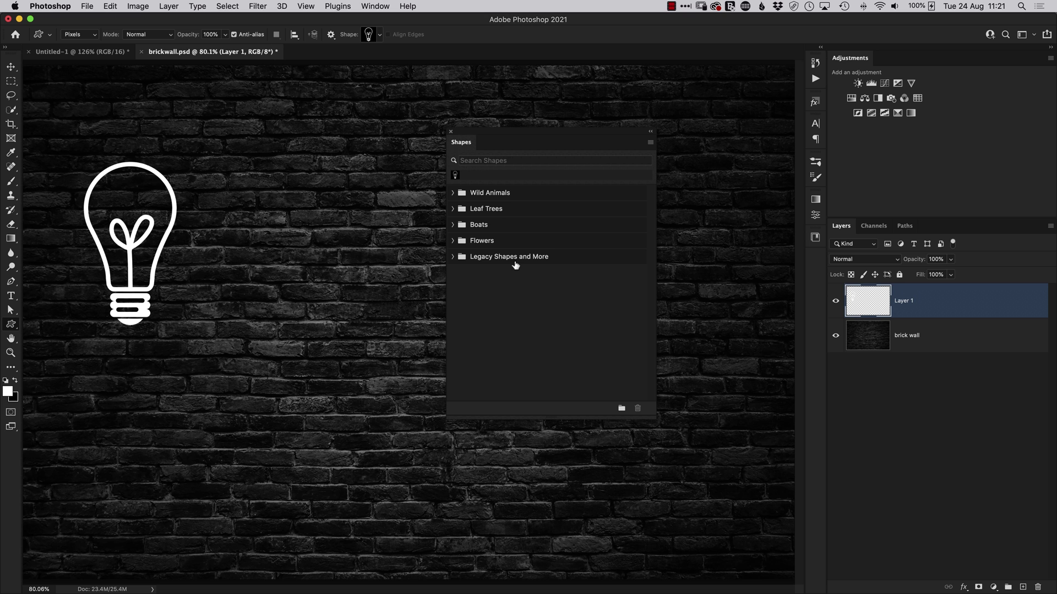
left_click(450, 133)
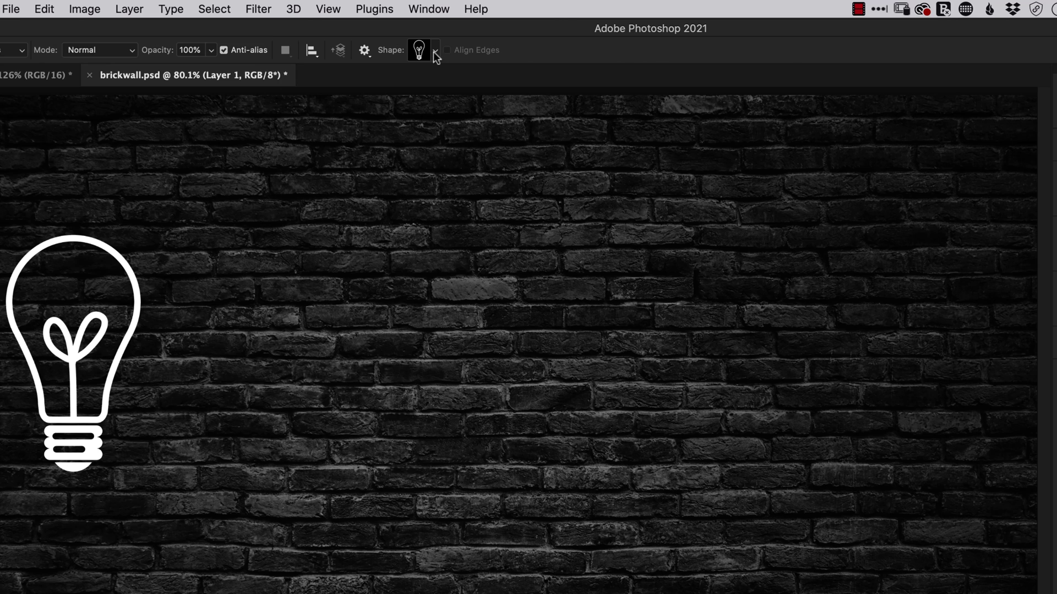
Append the default shapes from the options-bar Shape picker's gear menu and confirm
left_click(435, 52)
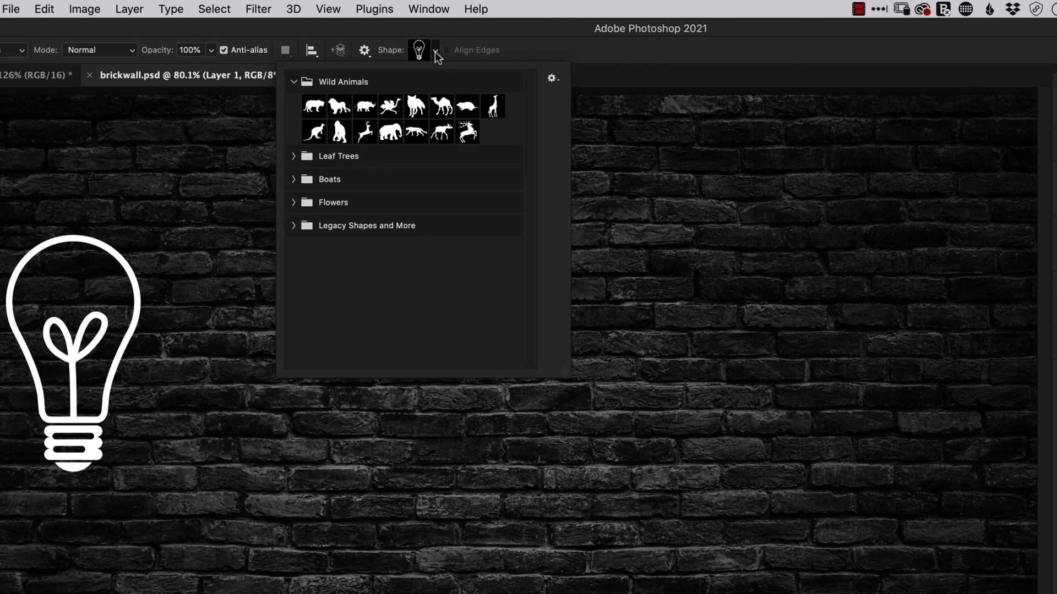
left_click(551, 78)
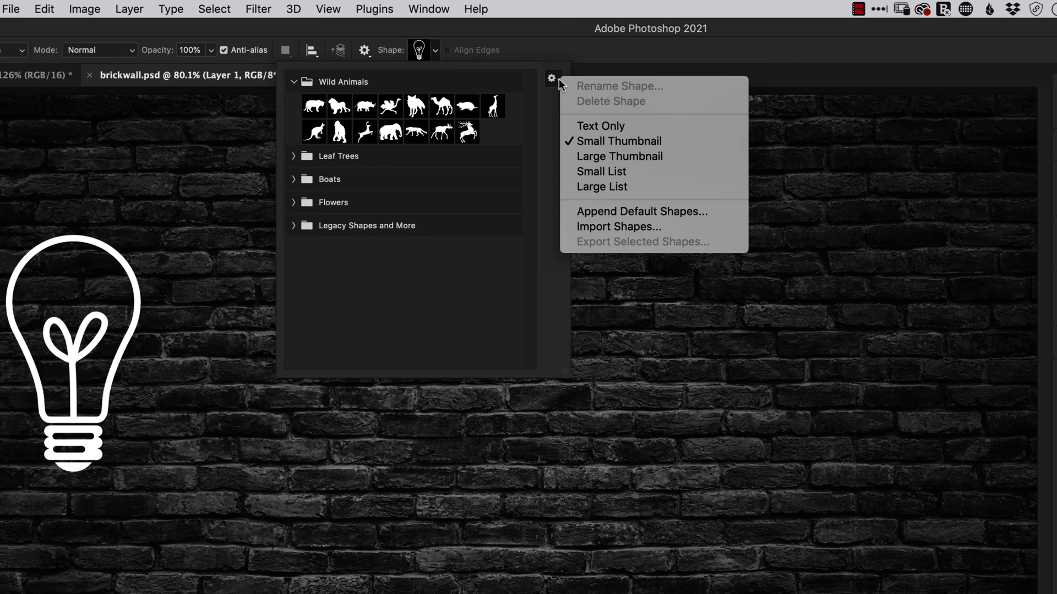
left_click(663, 211)
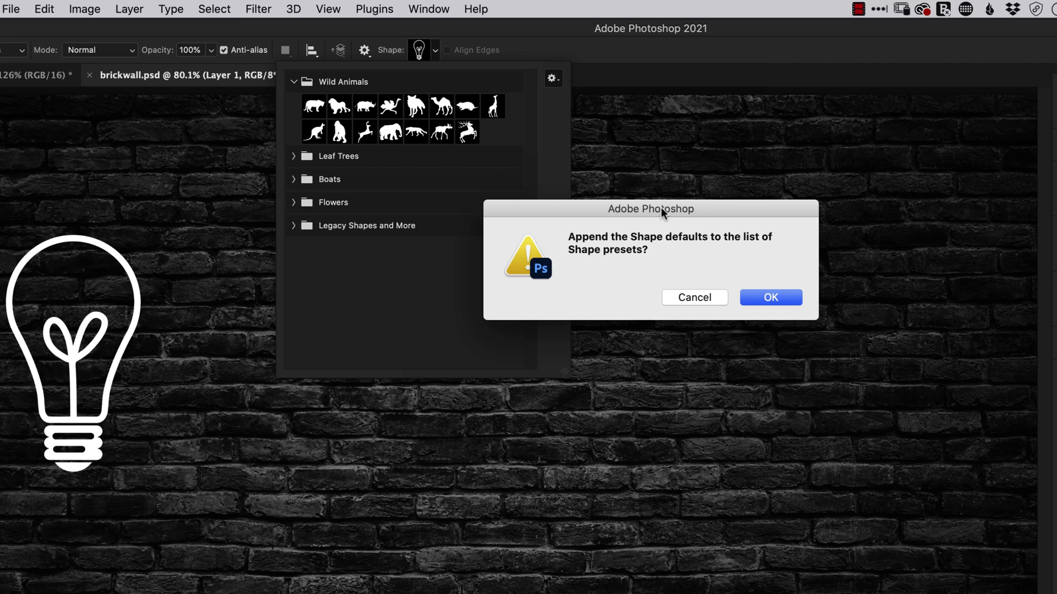
left_click(765, 298)
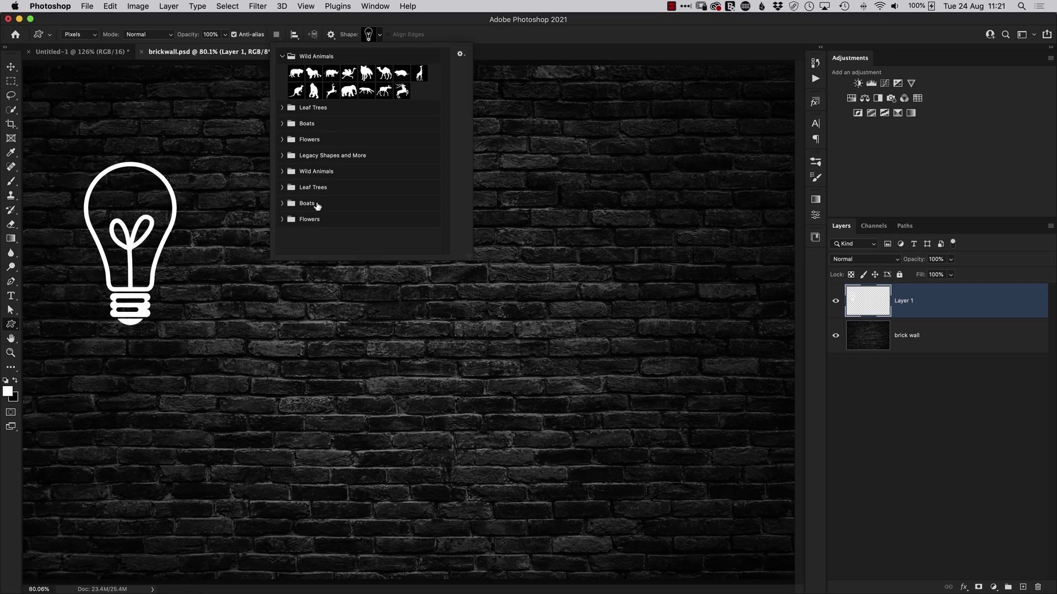
Reopen the Shapes panel and select the duplicate Wild Animals, Leaf Trees, Boats and Flowers folders
left_click(374, 8)
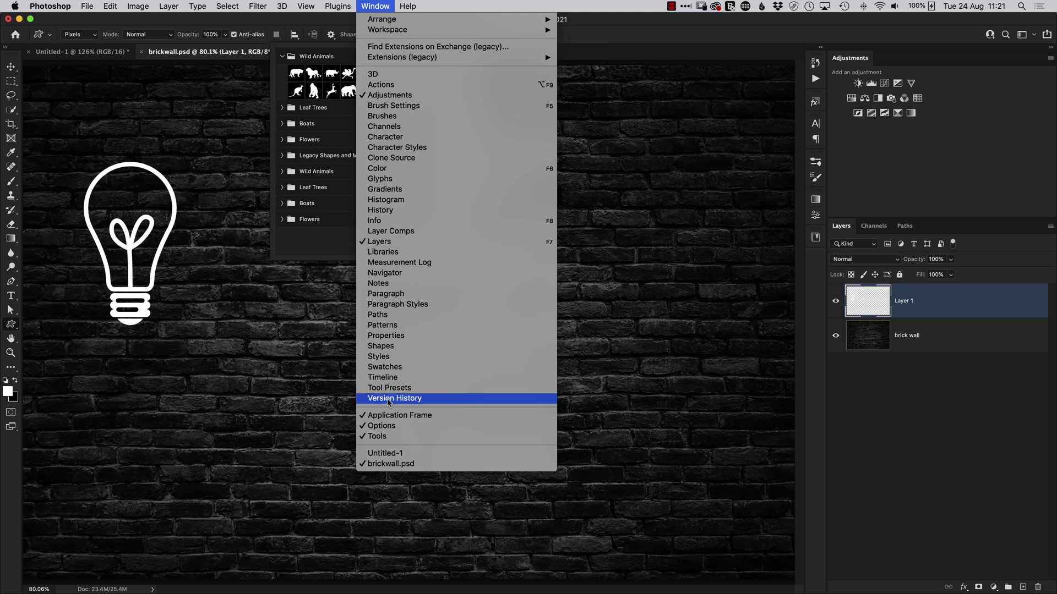
left_click(385, 346)
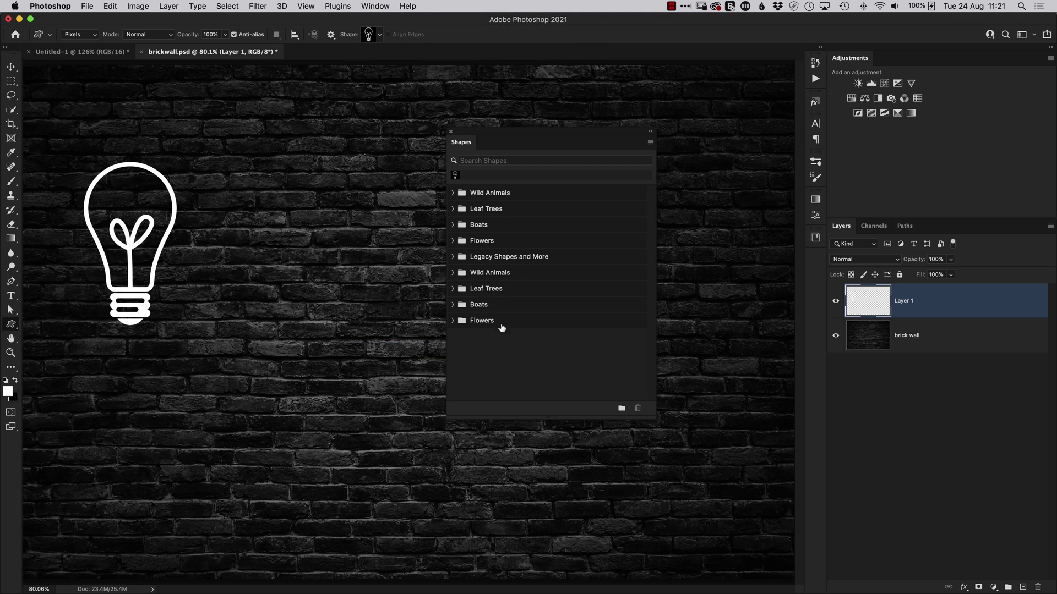
left_click(510, 278)
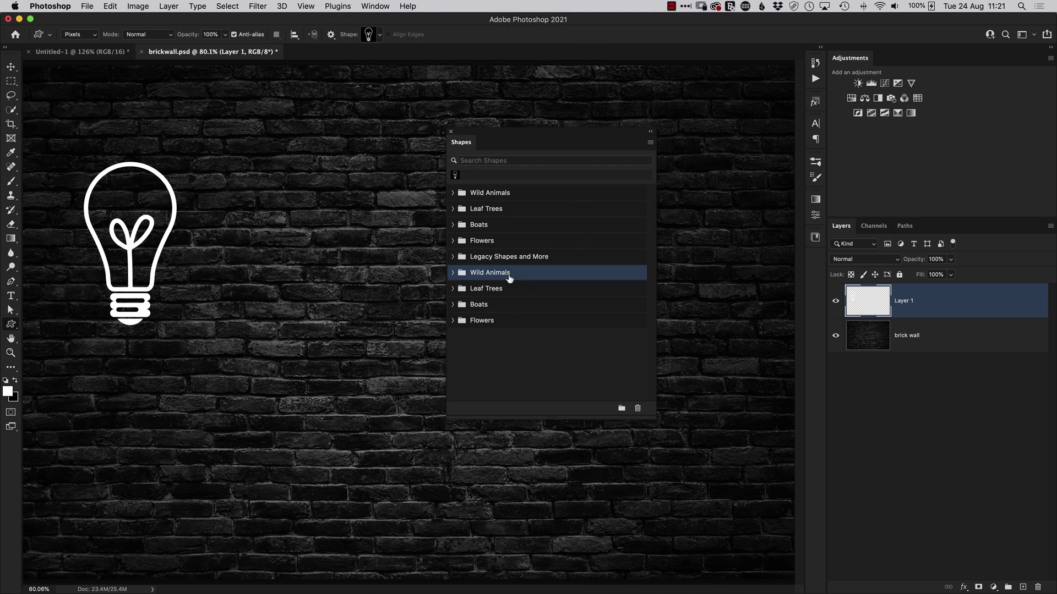
left_click(491, 291)
left_click(495, 307)
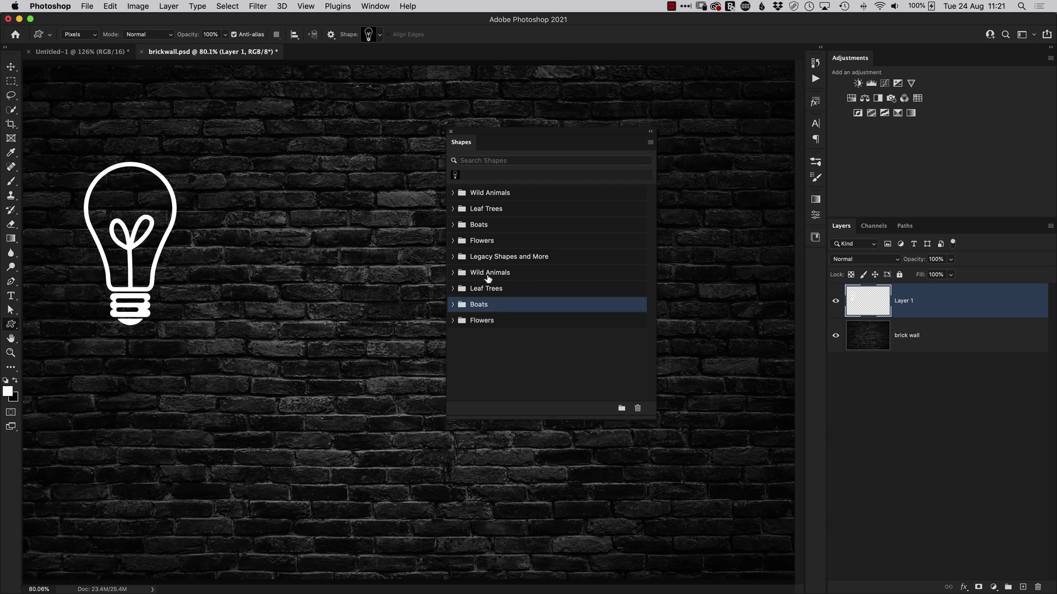
left_click(488, 274)
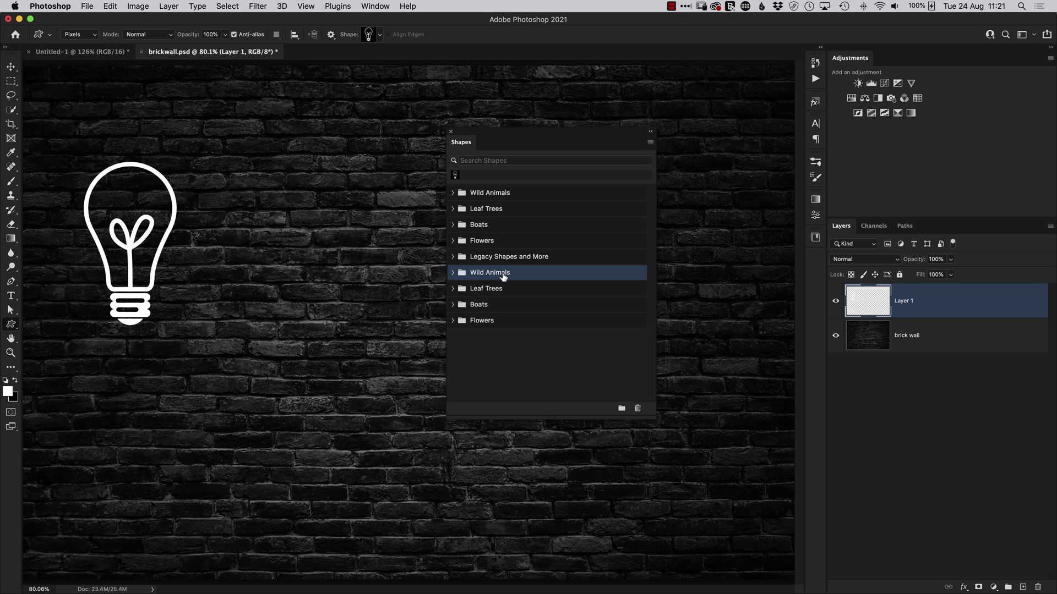
left_click(484, 322, "shift")
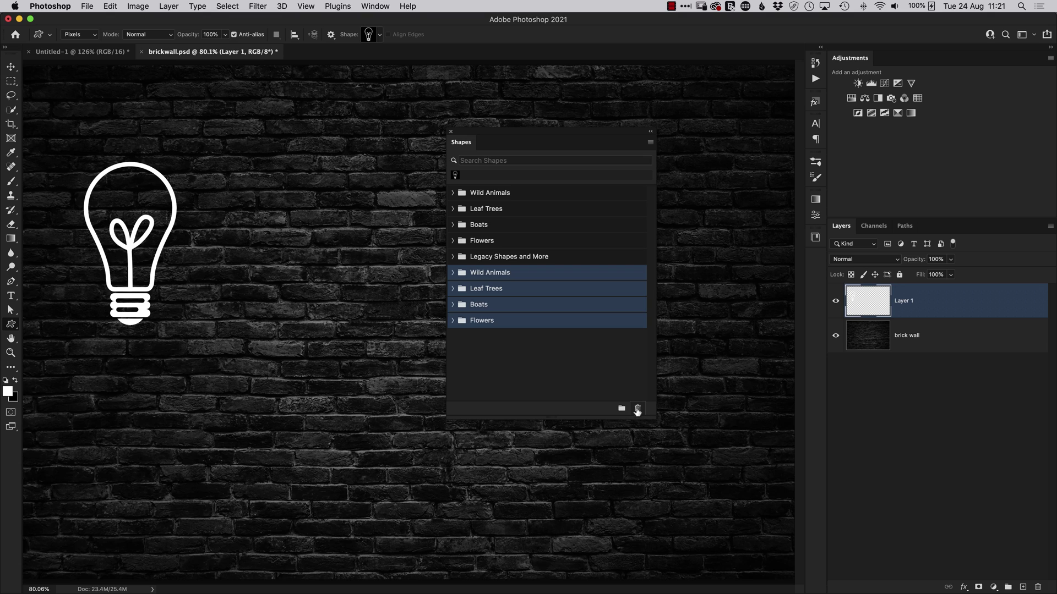
Delete the four selected duplicates, then select the remaining Flowers folder
left_click(637, 410)
left_click(611, 205)
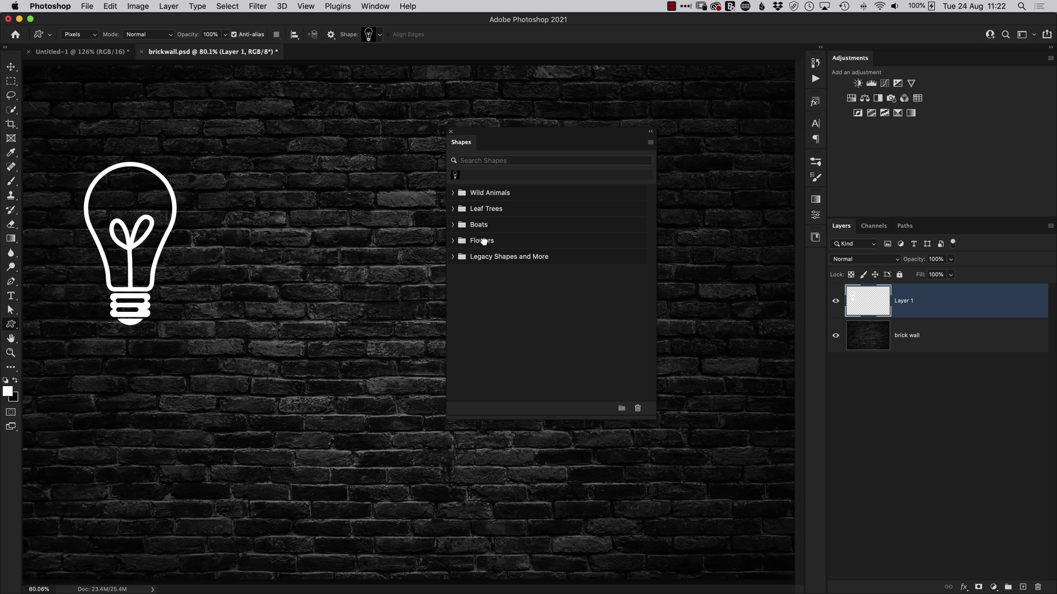
left_click(479, 243)
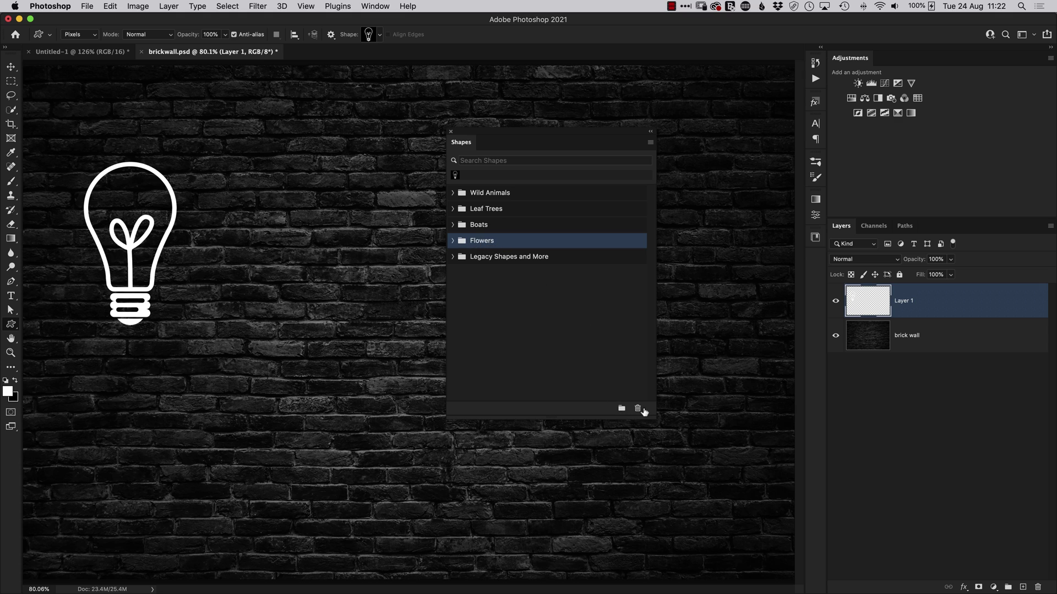
Delete the Flowers folder and re-append the default shape folders from the panel menu
left_click(638, 409)
left_click(608, 212)
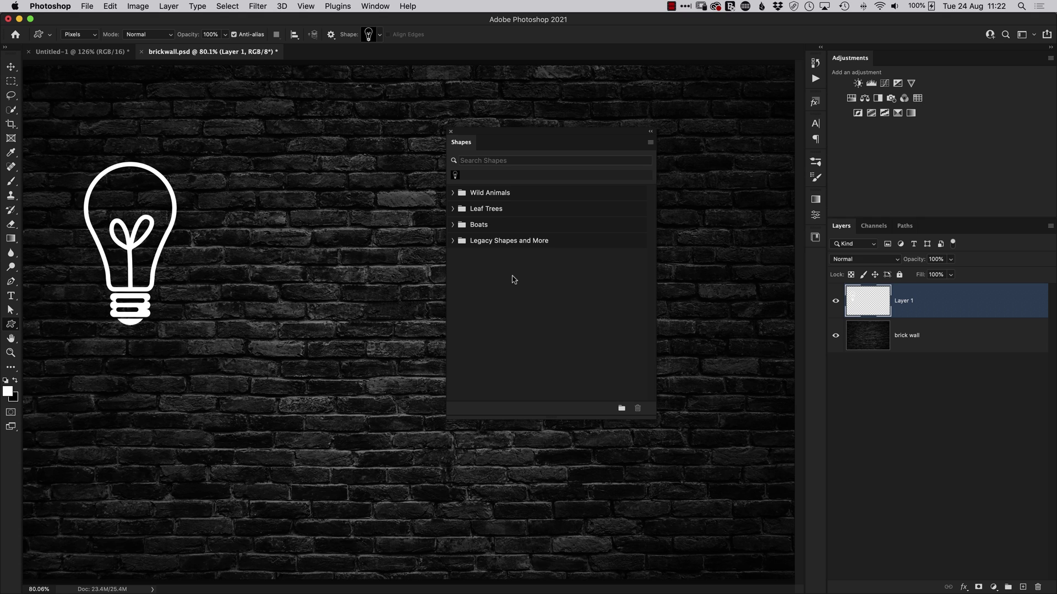
left_click(649, 143)
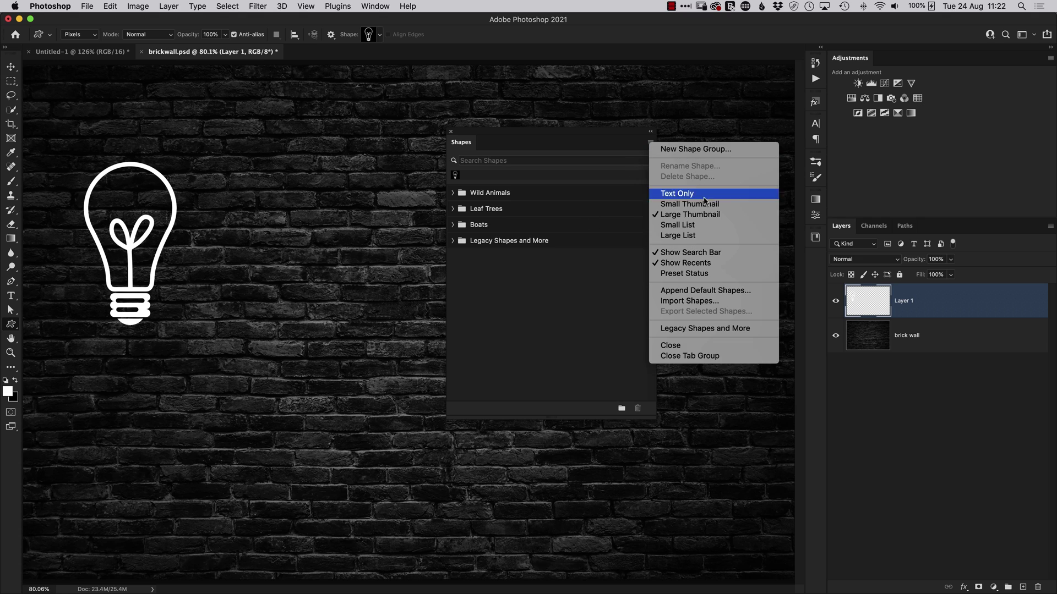
left_click(715, 292)
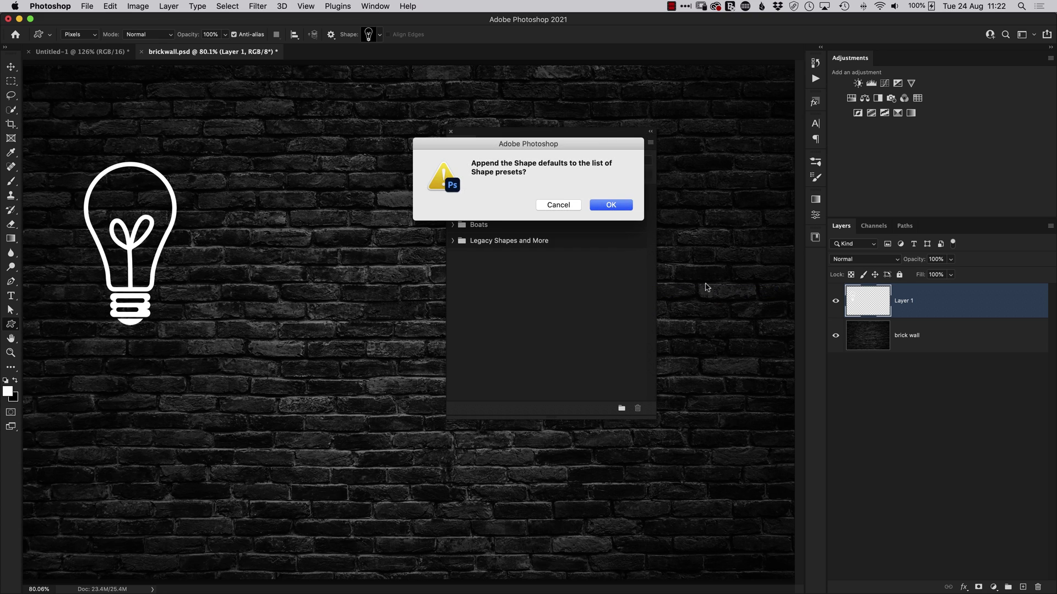
left_click(622, 208)
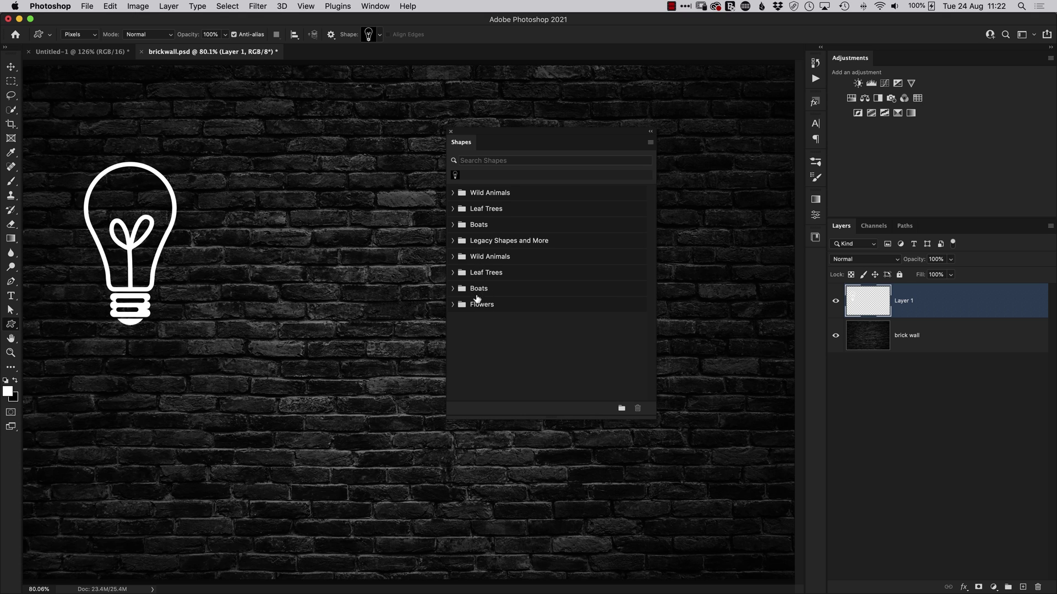
Delete the new duplicate Wild Animals, Leaf Trees and Boats folders
left_click(482, 257)
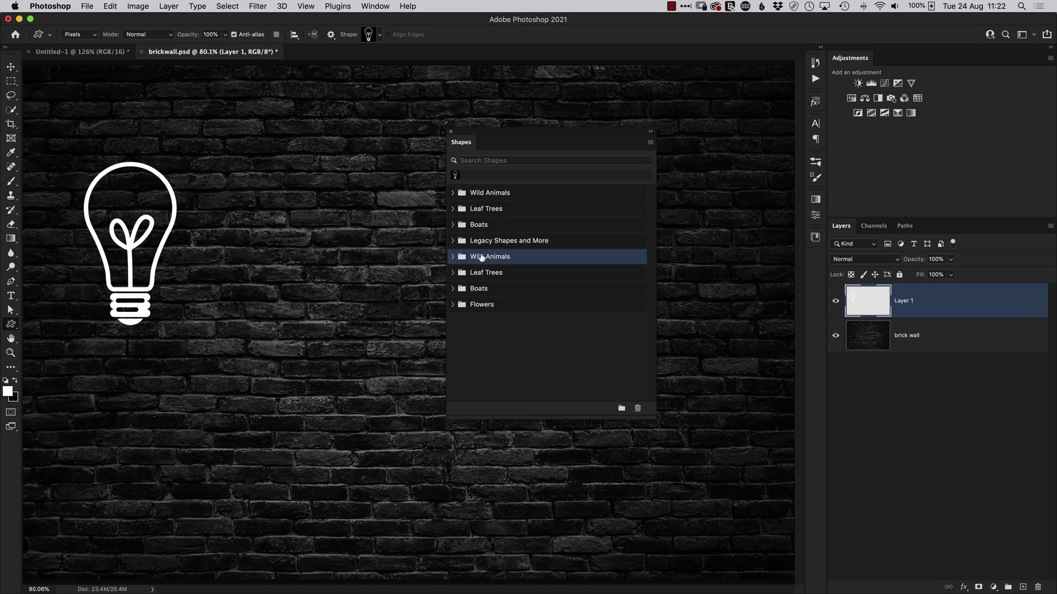
left_click(484, 292, "shift")
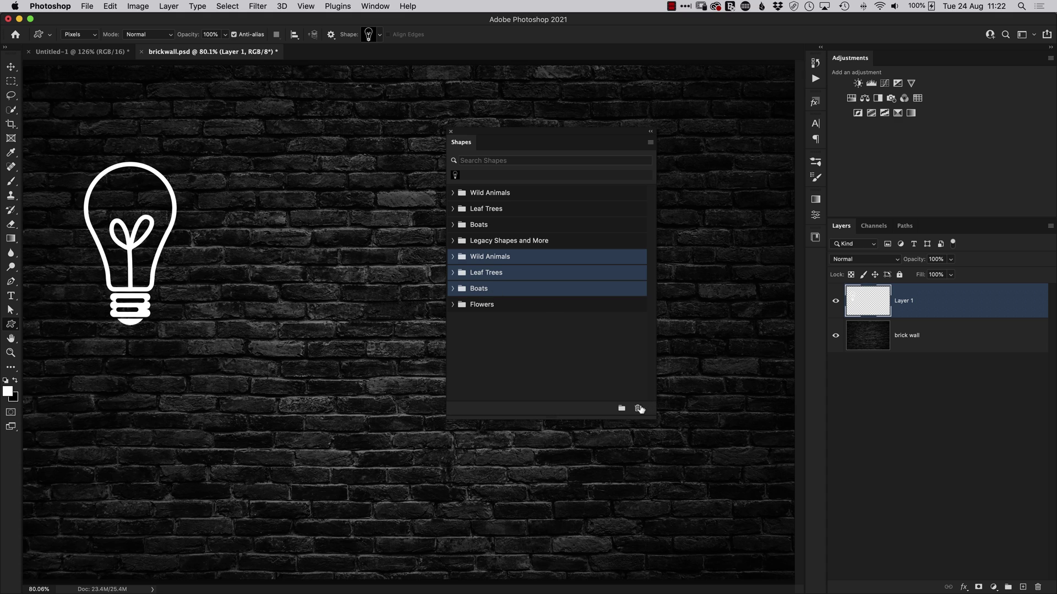
left_click(638, 409)
left_click(604, 210)
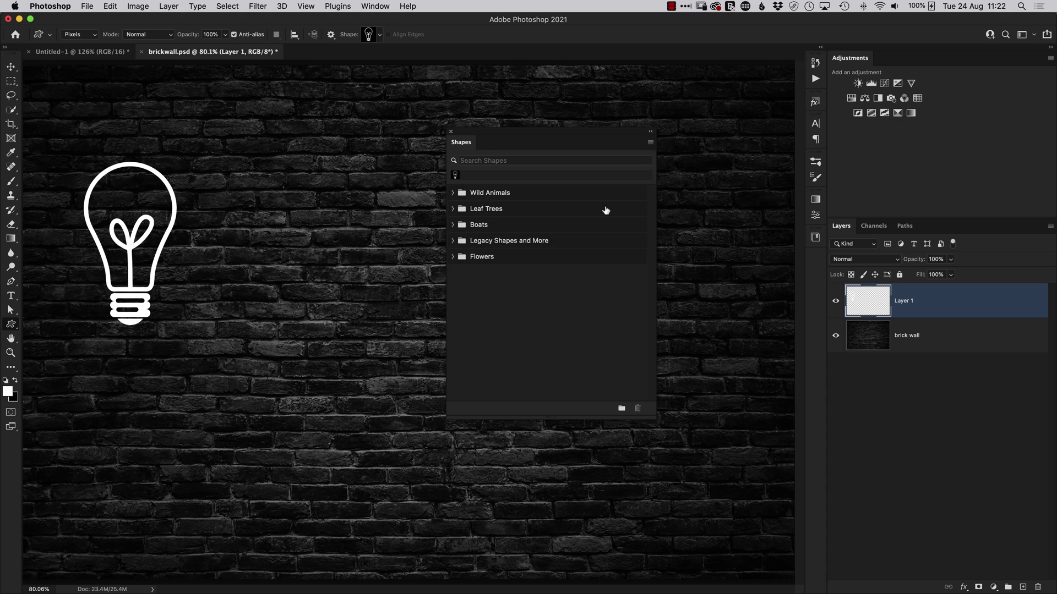